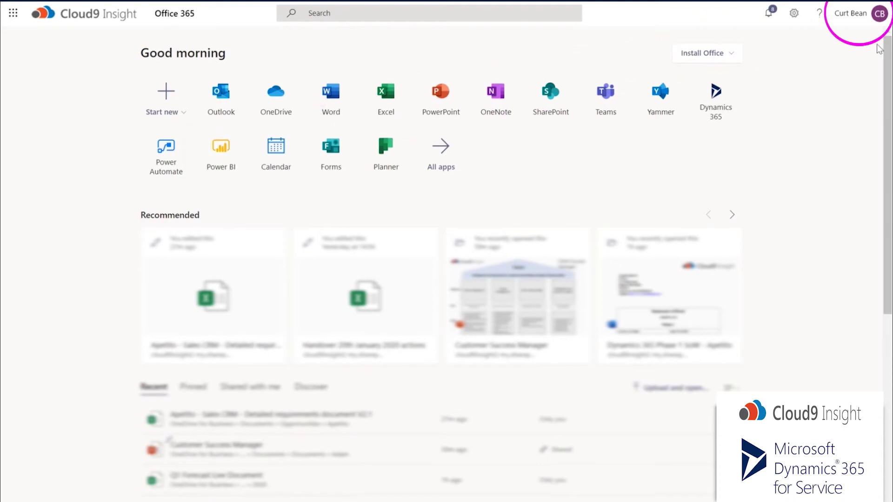
# Check the signed-in user's account details on the Office 365 home page, then close them
pyautogui.click(860, 19)
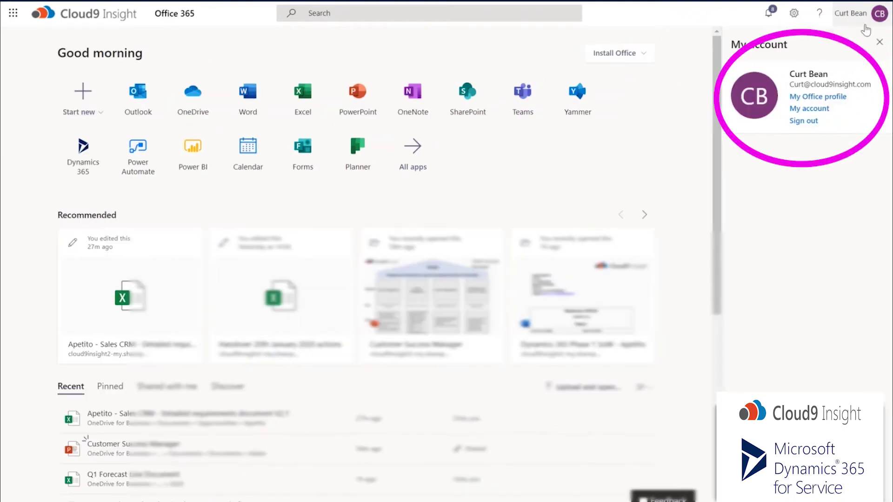
pyautogui.click(878, 44)
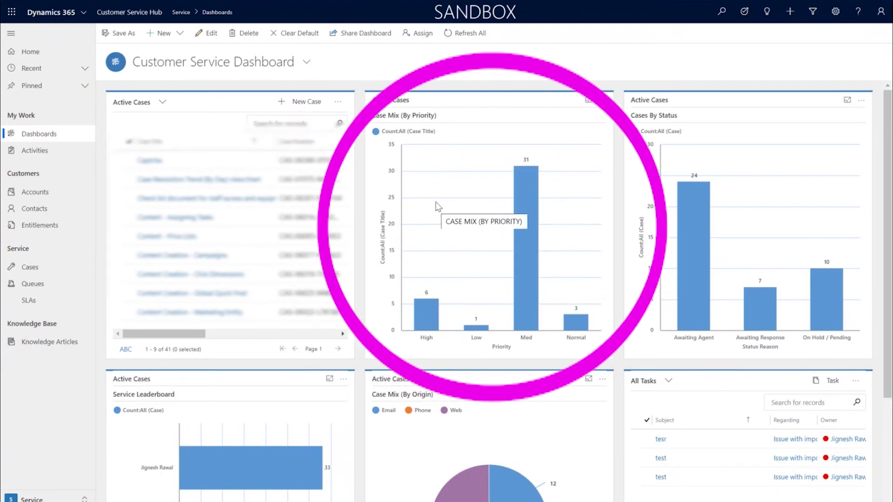
# Examine the Customer Service Dashboard's active case charts by priority, status, owner and origin, along with the task list
pyautogui.scroll(-1, 438, 206)
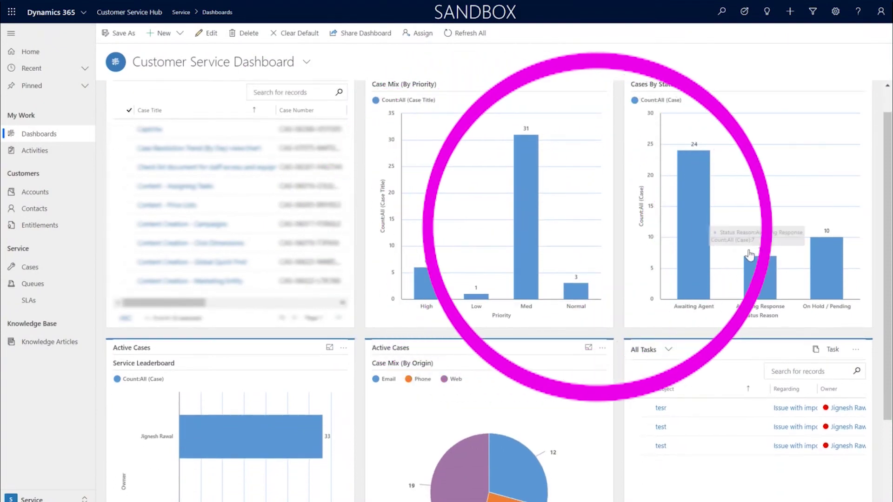
pyautogui.scroll(1, 742, 246)
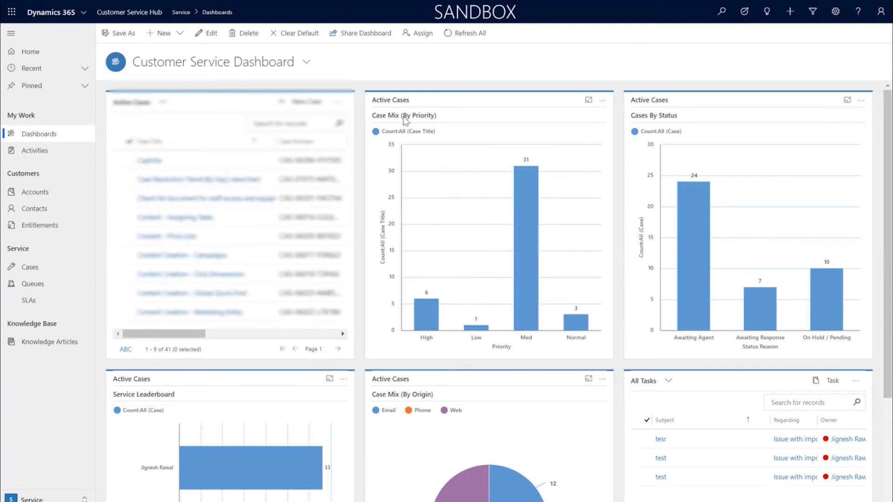
pyautogui.moveTo(683, 273)
pyautogui.scroll(-2, 684, 274)
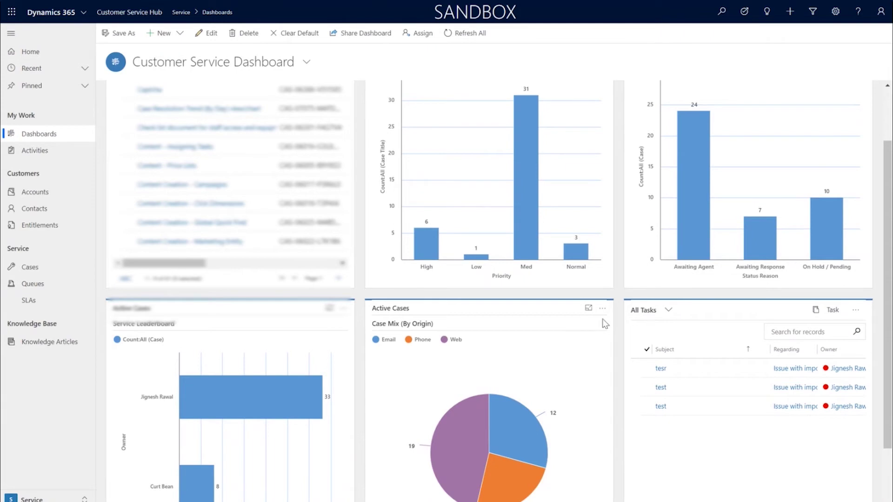
pyautogui.scroll(-2, 588, 339)
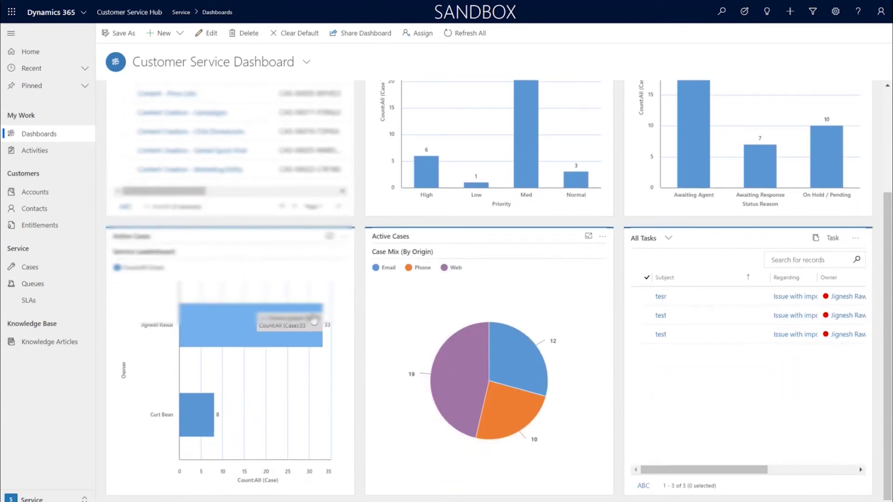
pyautogui.scroll(2, 737, 200)
# Drill down into the Med bar of the Case Mix (By Priority) chart by Case Type, shown as a horizontal bar chart
pyautogui.click(524, 199)
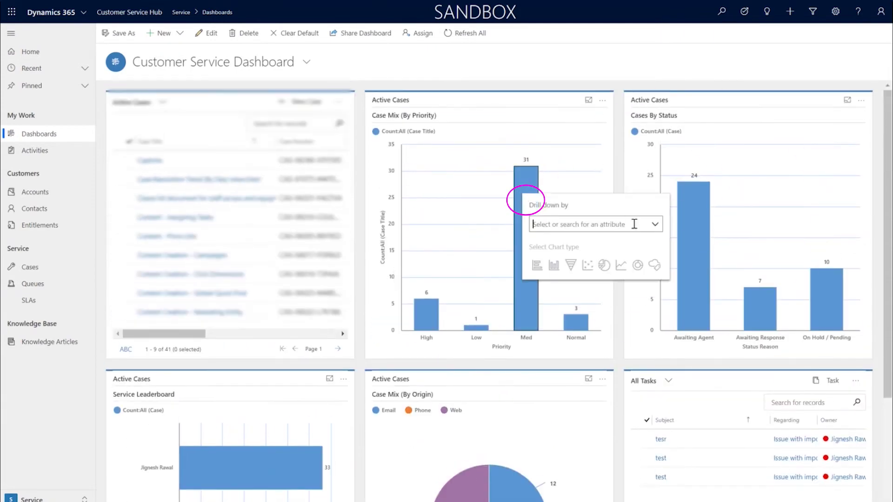
pyautogui.click(635, 225)
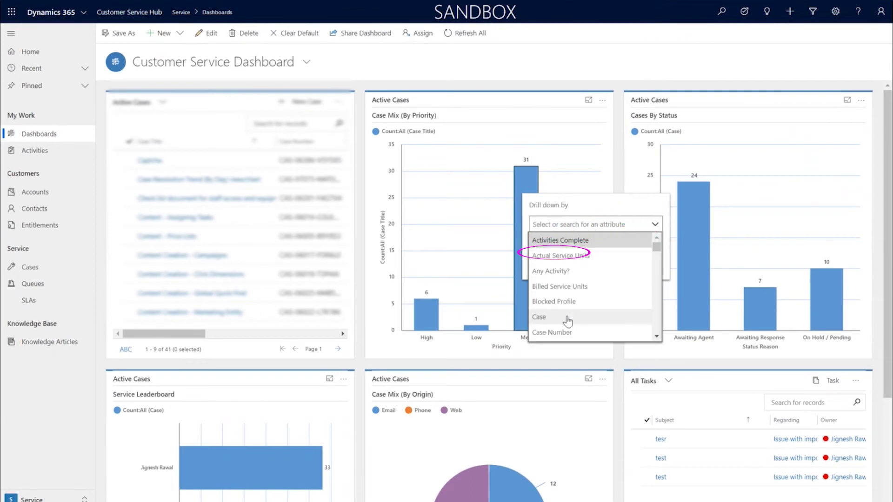
pyautogui.scroll(-2, 566, 317)
pyautogui.scroll(-1, 565, 320)
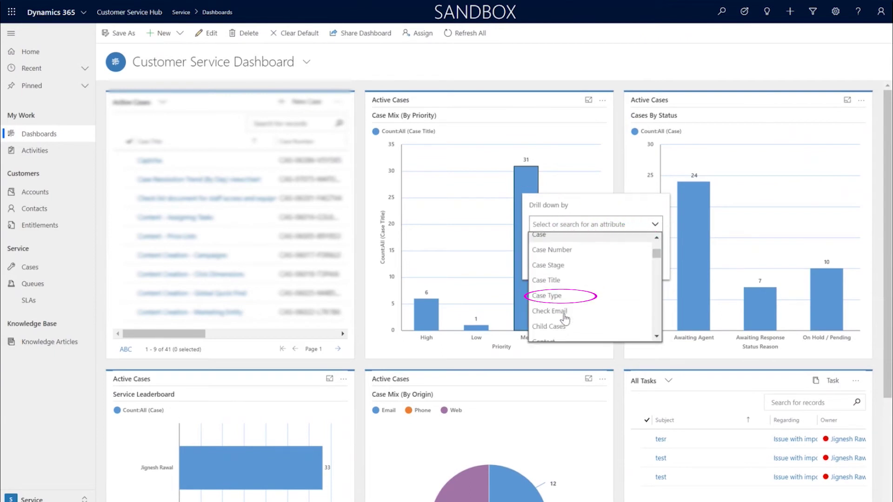
pyautogui.click(547, 295)
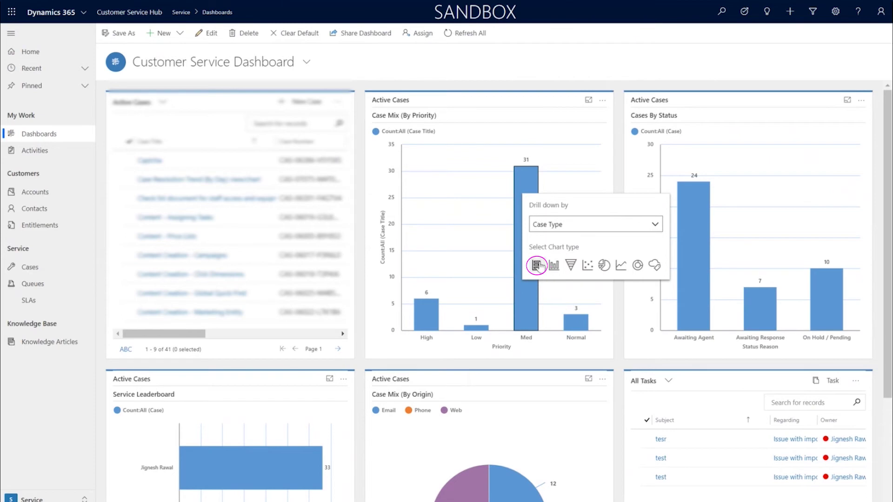
pyautogui.click(535, 320)
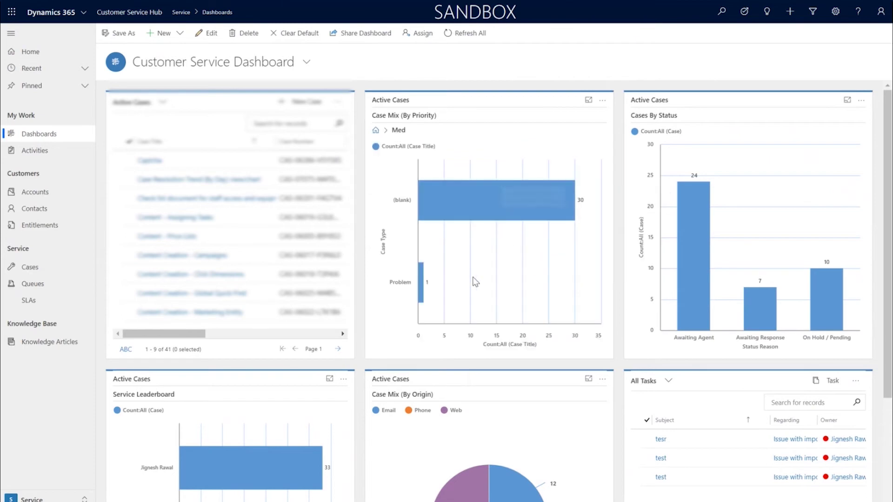
# Open the case records behind the Case Mix (By Origin) pie chart
pyautogui.scroll(-3, 473, 264)
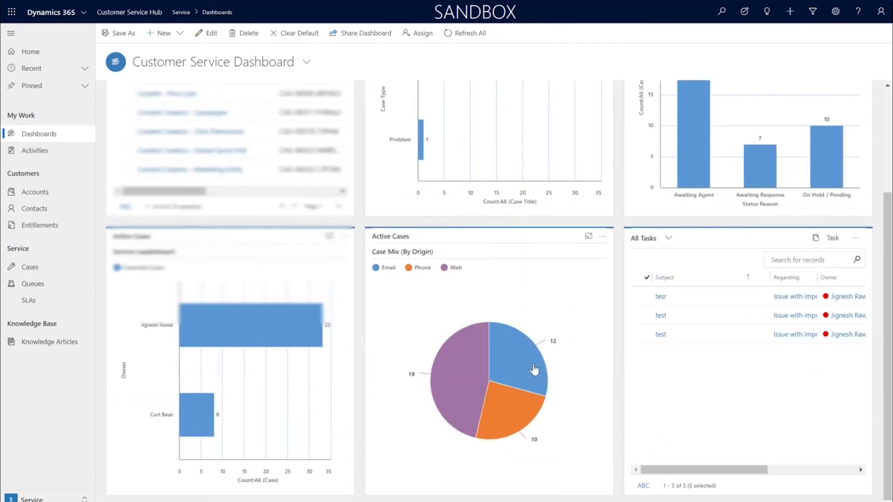
pyautogui.click(523, 356)
pyautogui.click(603, 236)
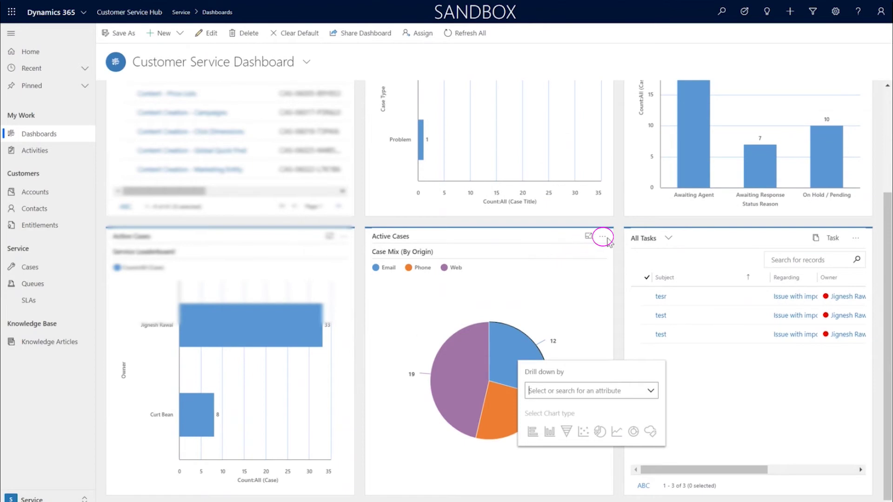
pyautogui.click(633, 272)
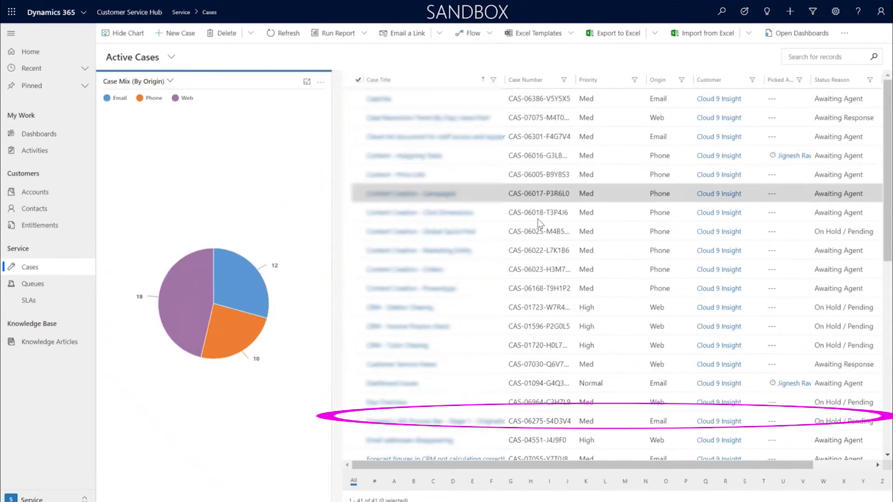
# Filter the Active Cases list through the origin pie chart by Email, Web and Phone in turn, dismissing the drill-down prompt
pyautogui.click(241, 288)
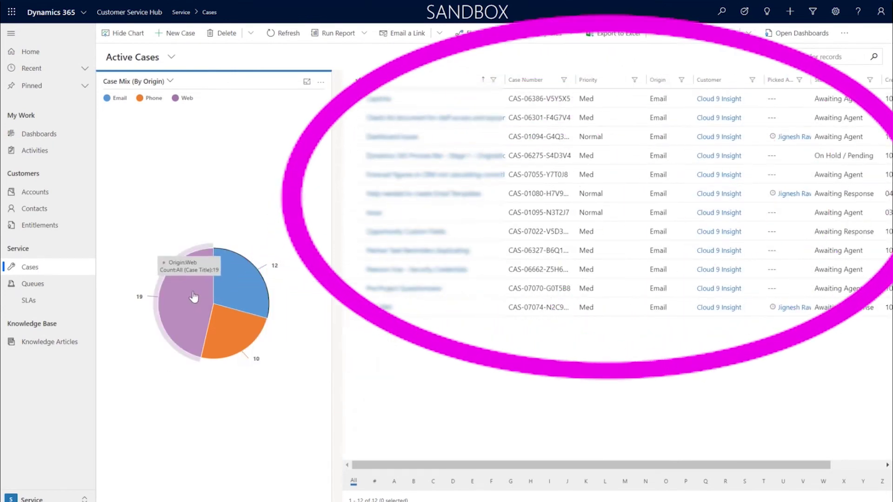
pyautogui.click(209, 293)
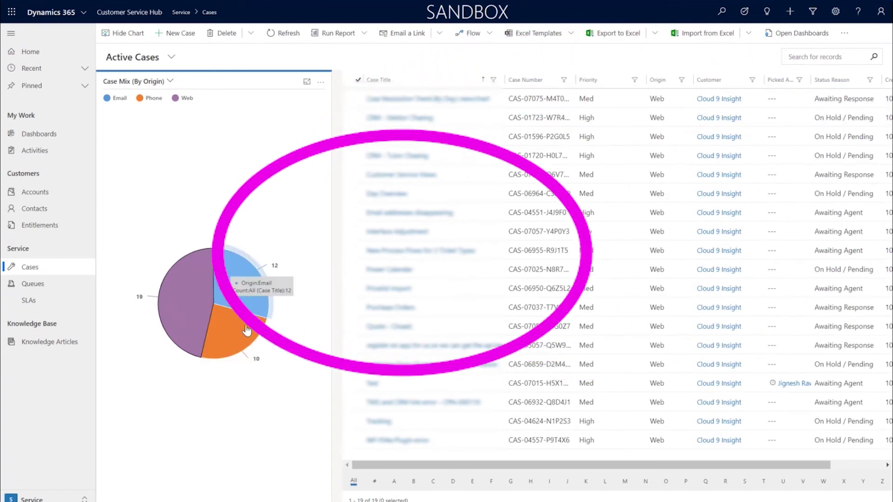
pyautogui.click(260, 325)
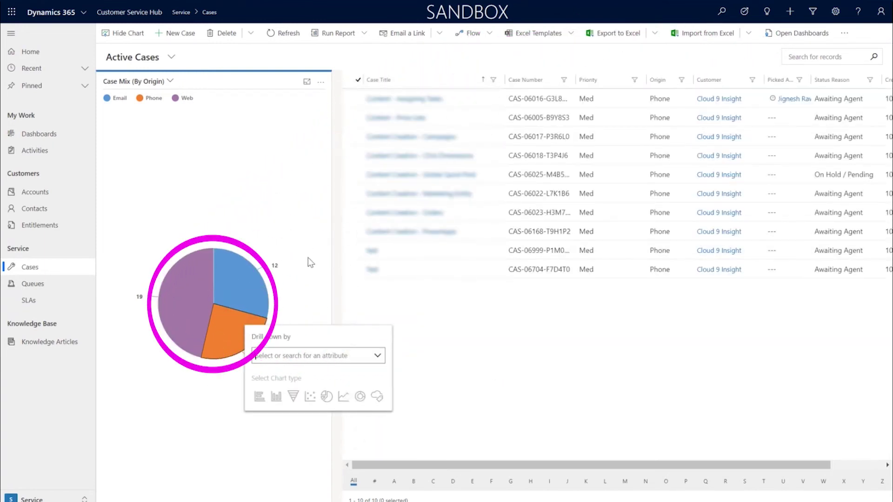
pyautogui.click(239, 56)
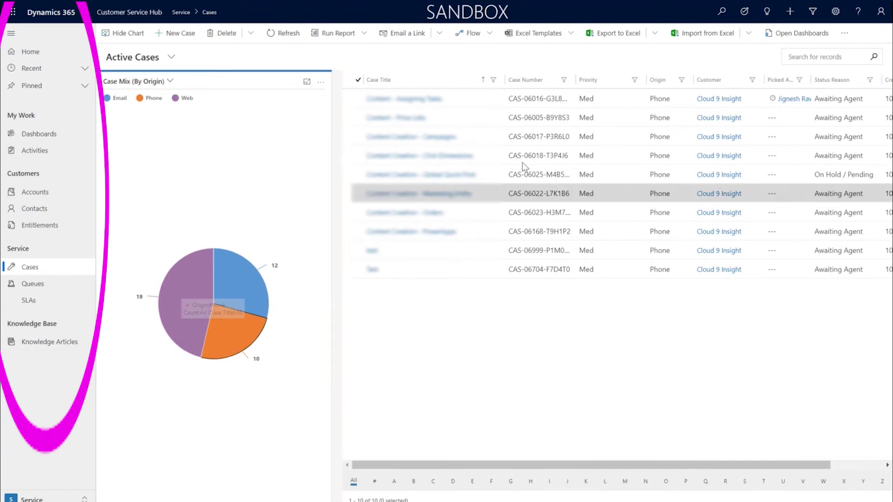
# Open the Cloud 9 Insight account from the case list and review its related contacts, recent cases and entitlements
pyautogui.click(719, 98)
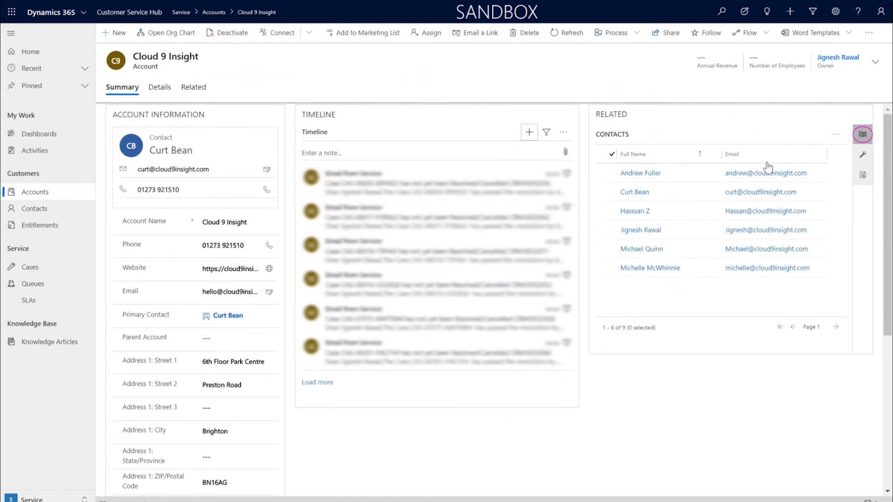
pyautogui.click(863, 154)
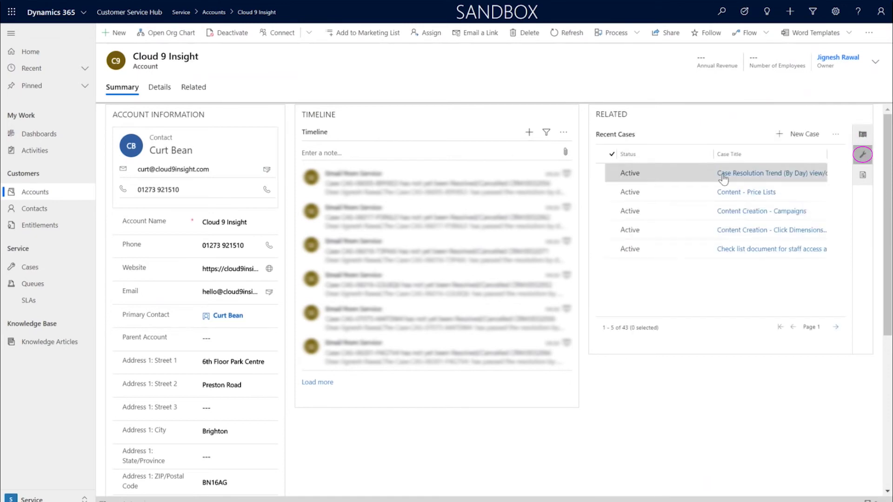
pyautogui.click(862, 177)
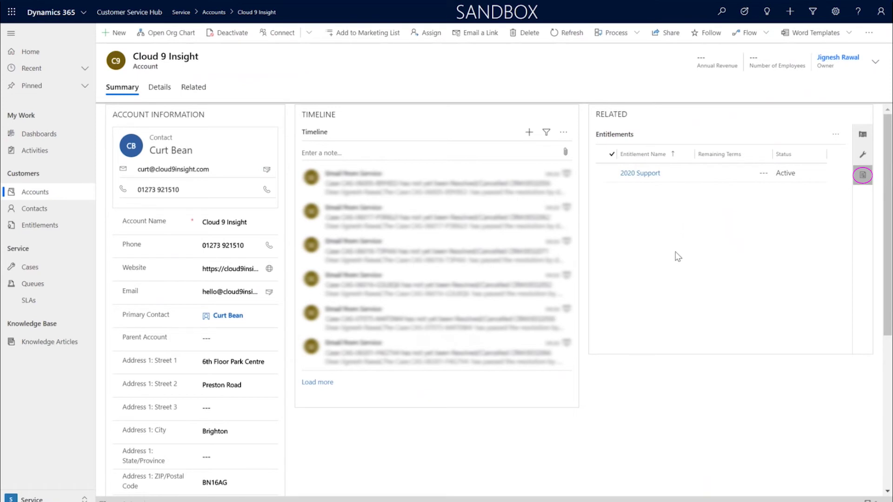
pyautogui.scroll(-4, 677, 268)
pyautogui.scroll(4, 660, 275)
# Review the account's Details page and the available Industry choices, then return to its Summary
pyautogui.click(163, 90)
pyautogui.click(241, 134)
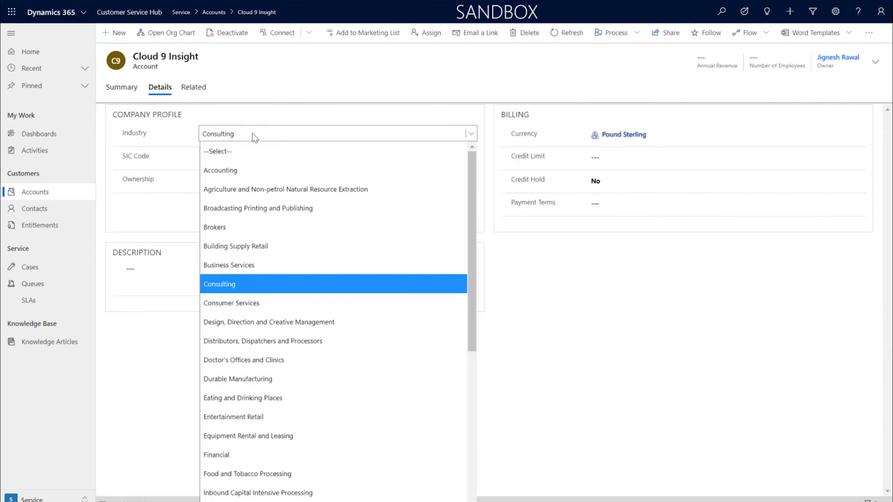
pyautogui.click(174, 207)
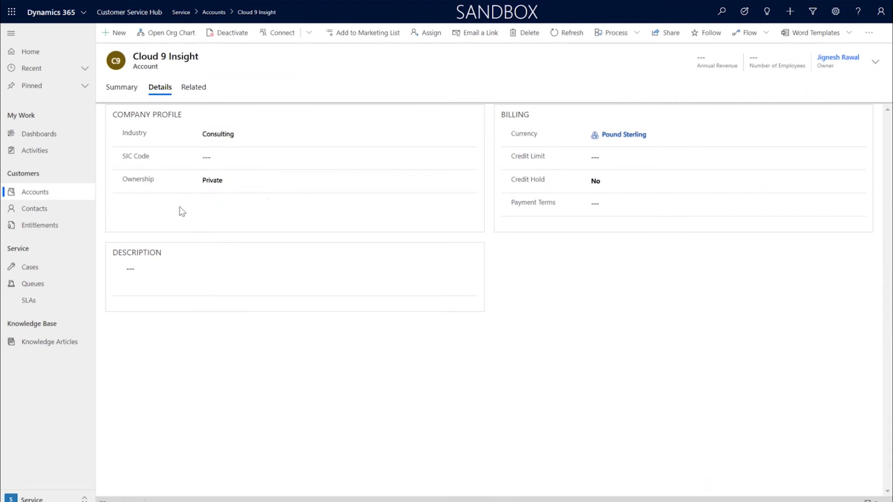
pyautogui.click(123, 89)
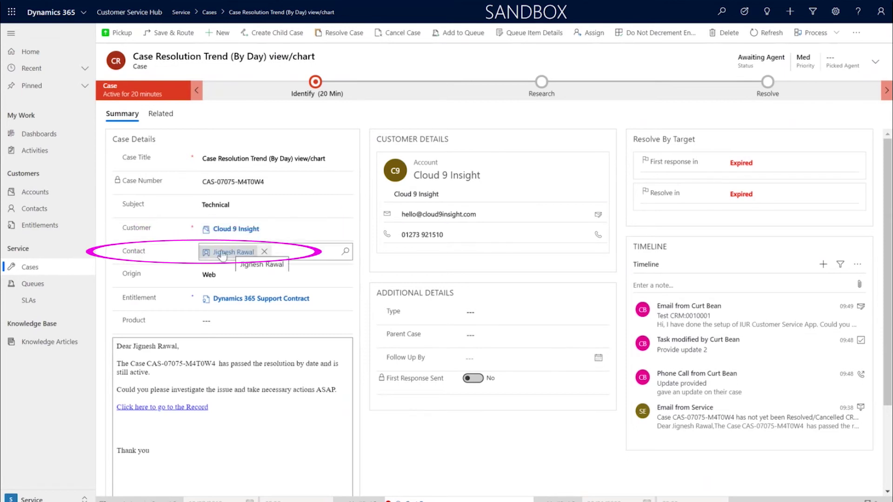
# Look through the available Origin and Type choices on the Case Resolution Trend (By Day) view/chart case without changing them
pyautogui.click(207, 277)
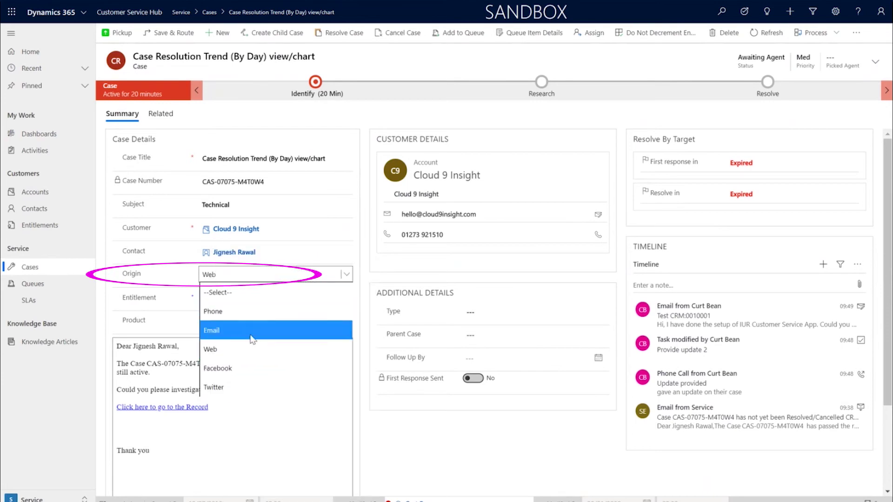
pyautogui.click(189, 285)
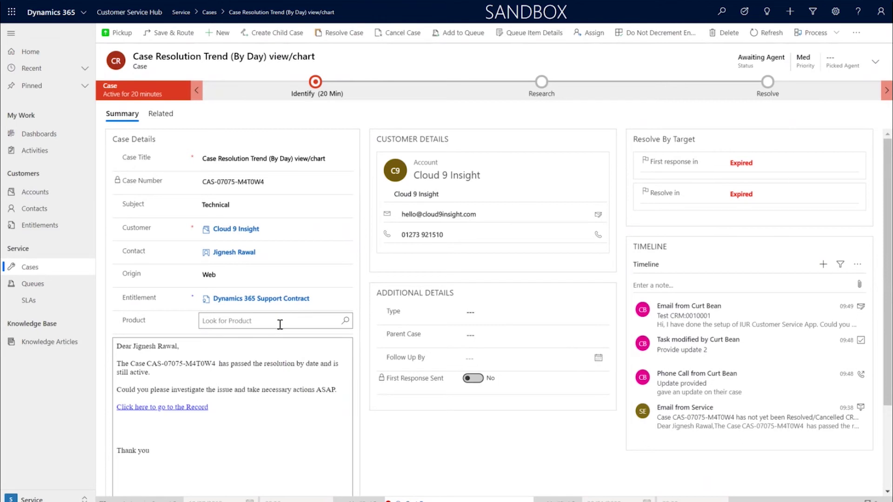
pyautogui.click(494, 317)
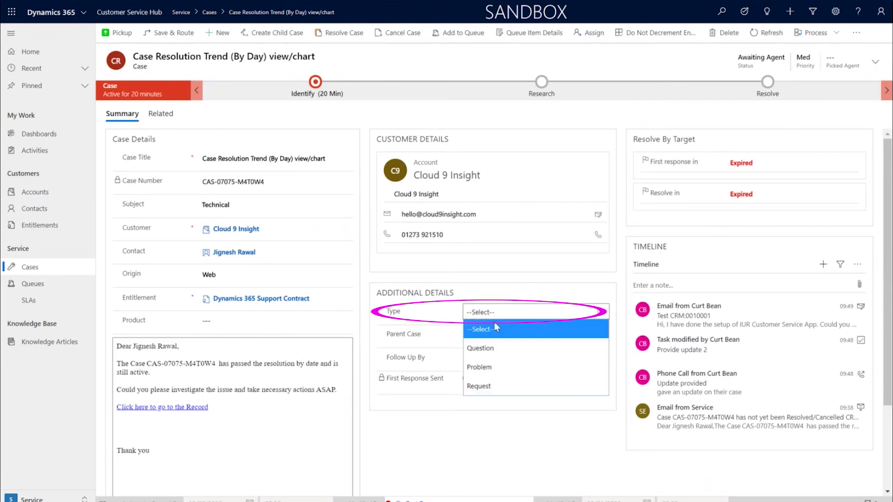
pyautogui.click(441, 316)
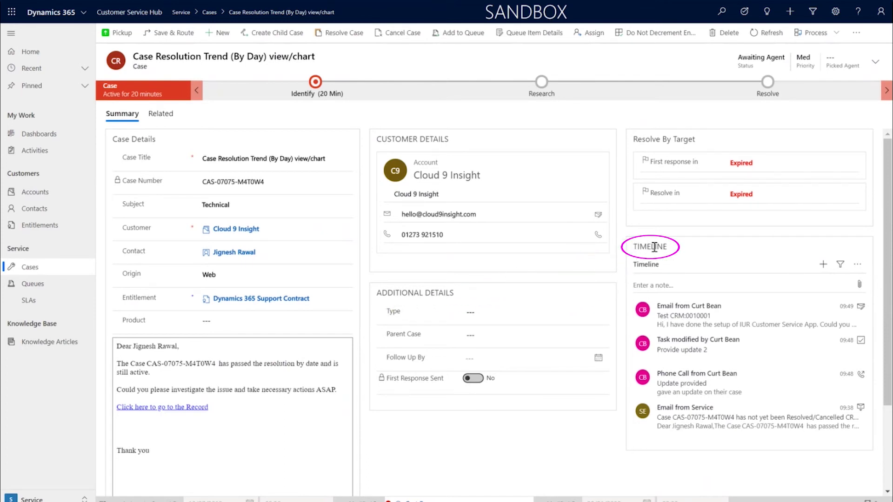
# Expand the email from Service, the phone call and the newest email in the case timeline to read their contents
pyautogui.moveTo(716, 321)
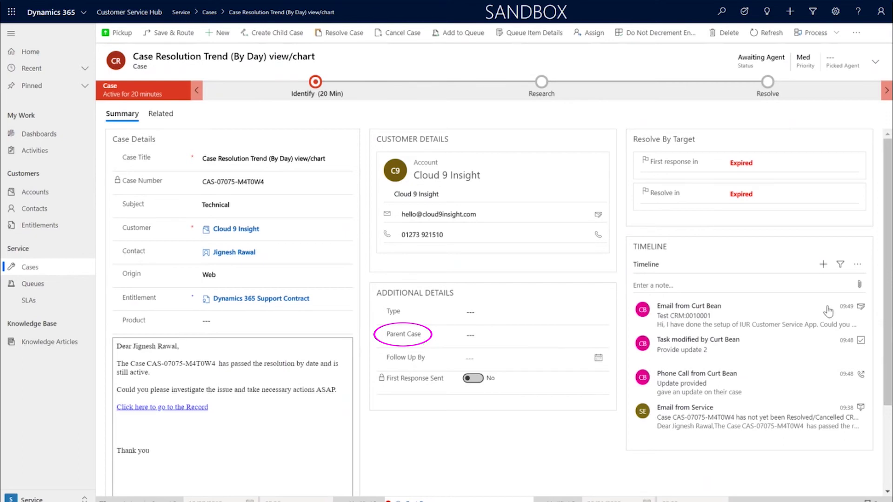
pyautogui.click(821, 266)
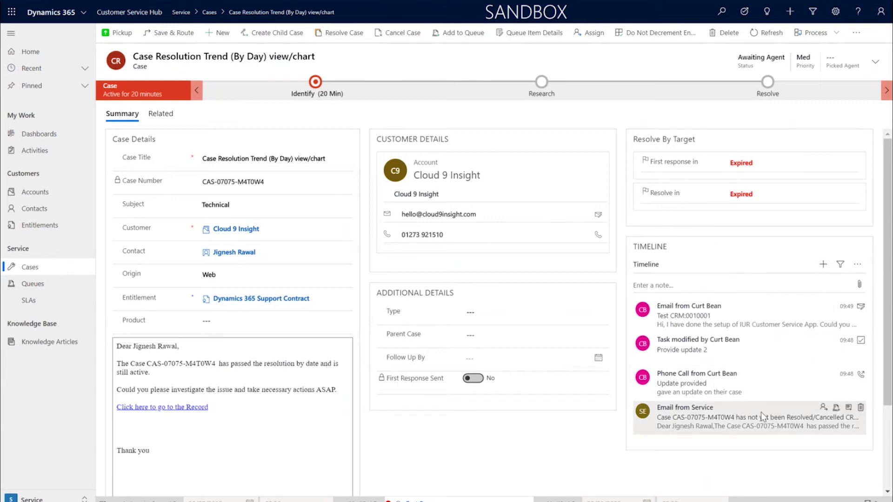
pyautogui.click(732, 412)
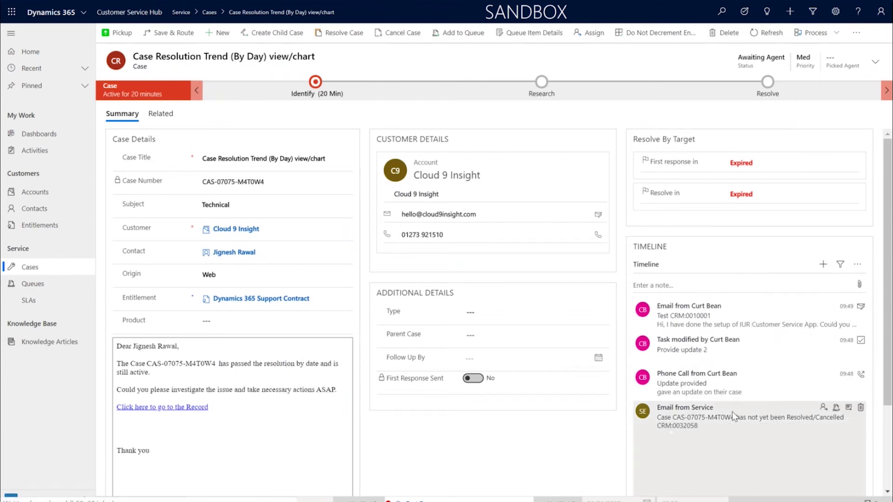
pyautogui.scroll(-2, 721, 372)
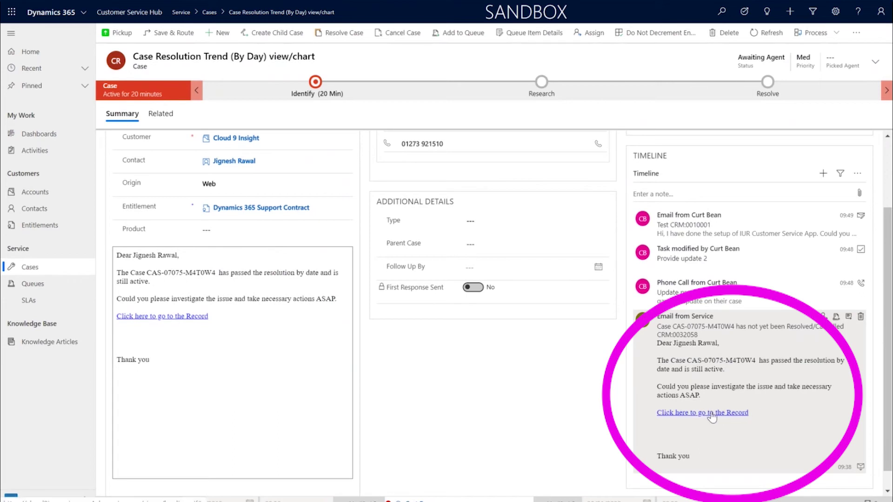
pyautogui.scroll(2, 716, 417)
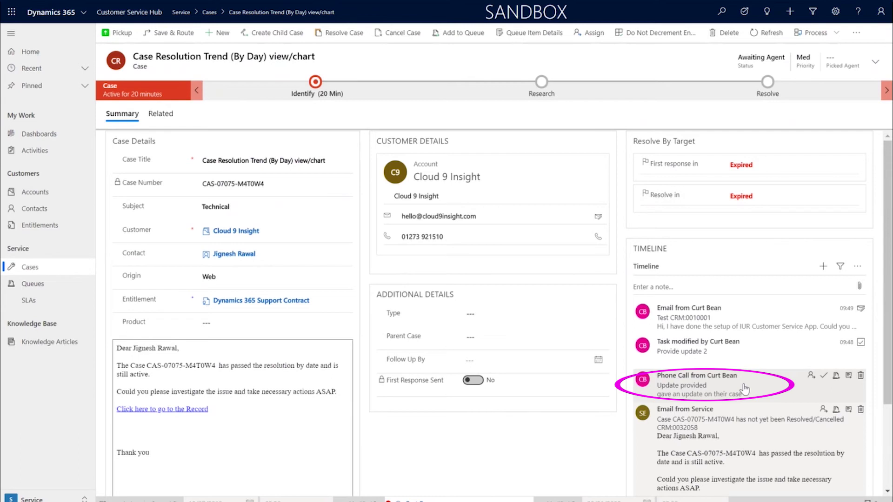
pyautogui.click(747, 389)
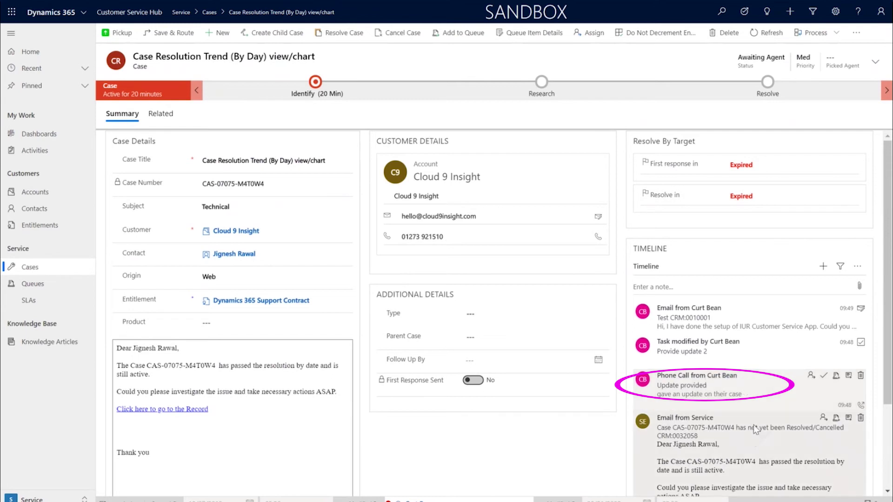
pyautogui.click(766, 319)
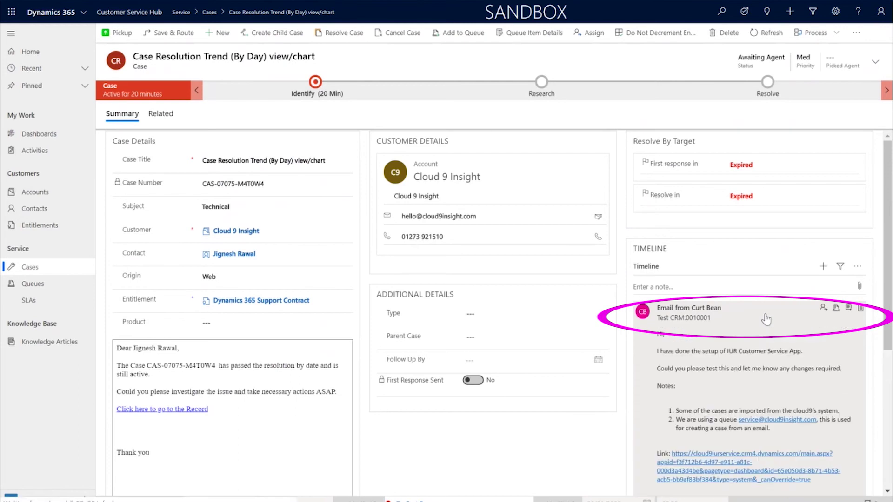
# Read the newest timeline email, open its full Test CRM:0010001 record to review the details, and return to the regarding case
pyautogui.scroll(-1, 739, 299)
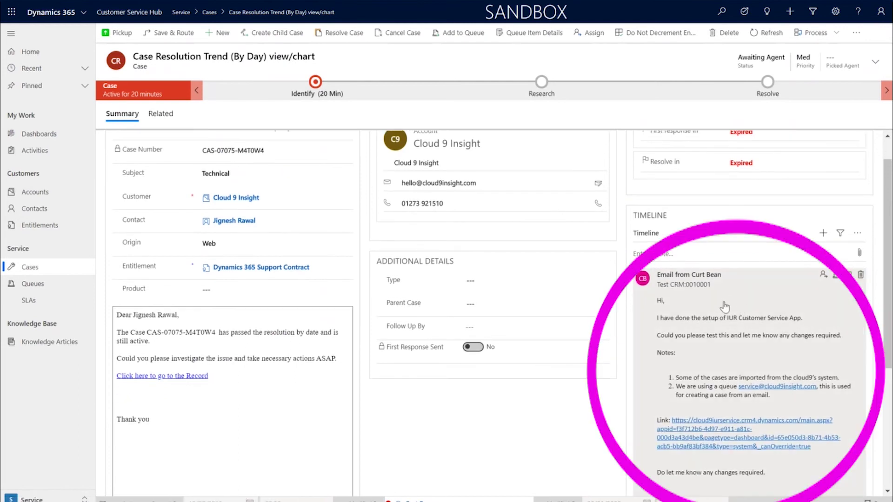
pyautogui.scroll(-3, 721, 342)
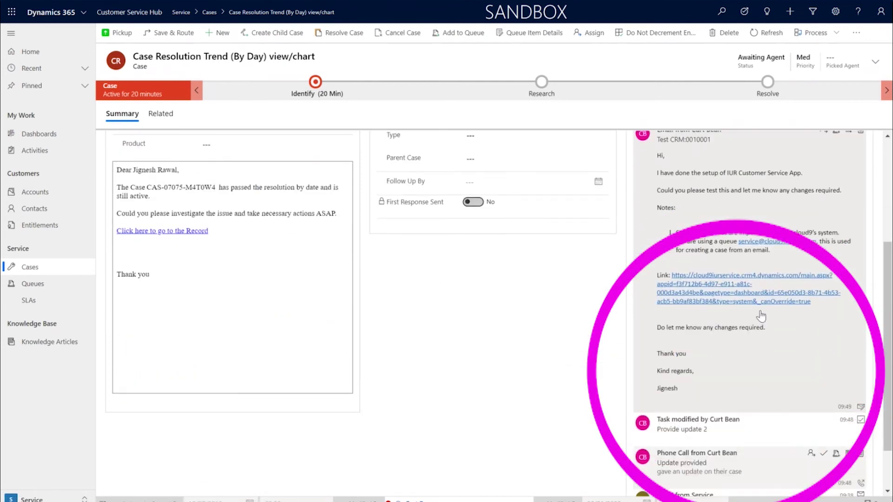
pyautogui.scroll(3, 759, 356)
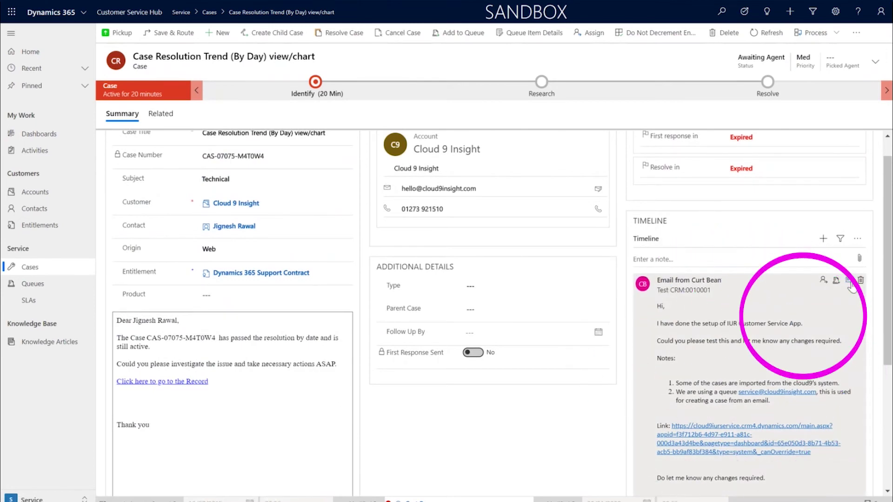
pyautogui.click(849, 281)
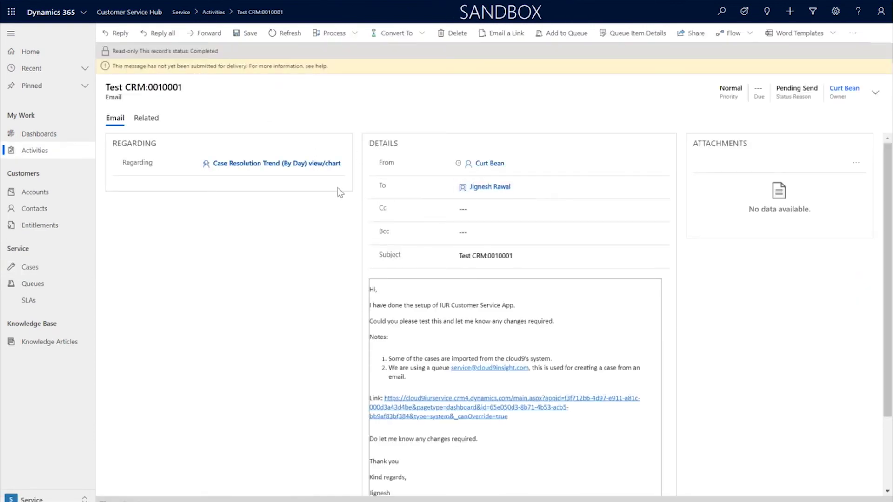
pyautogui.scroll(-2, 496, 321)
pyautogui.scroll(2, 497, 321)
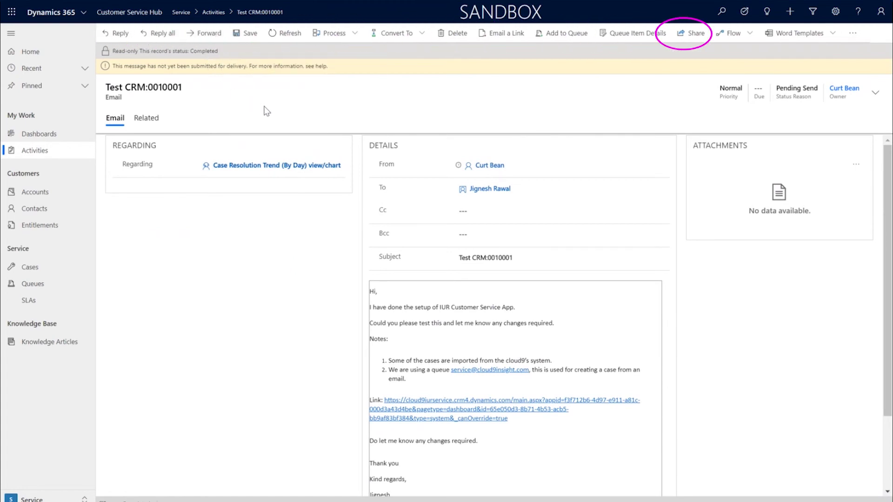
pyautogui.click(276, 165)
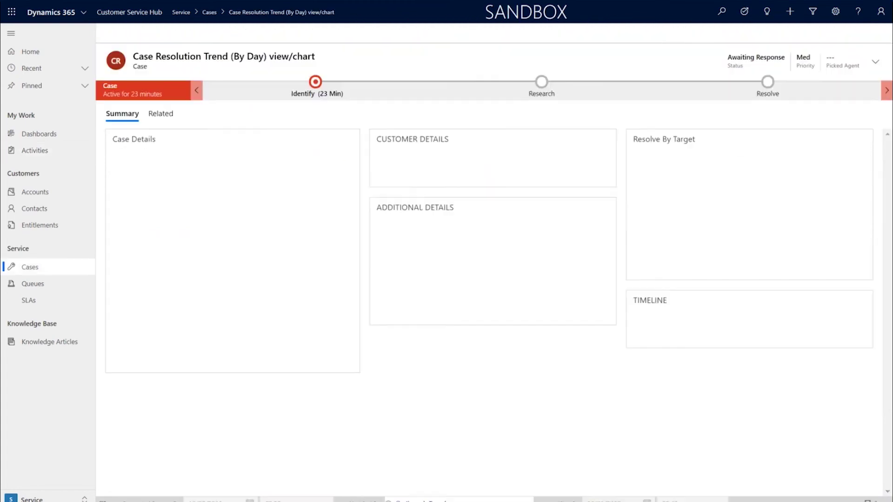
# Switch to Outlook and look at the options for adding the unknown recipient of the Case raising email to Dynamics 365
pyautogui.moveTo(173, 500)
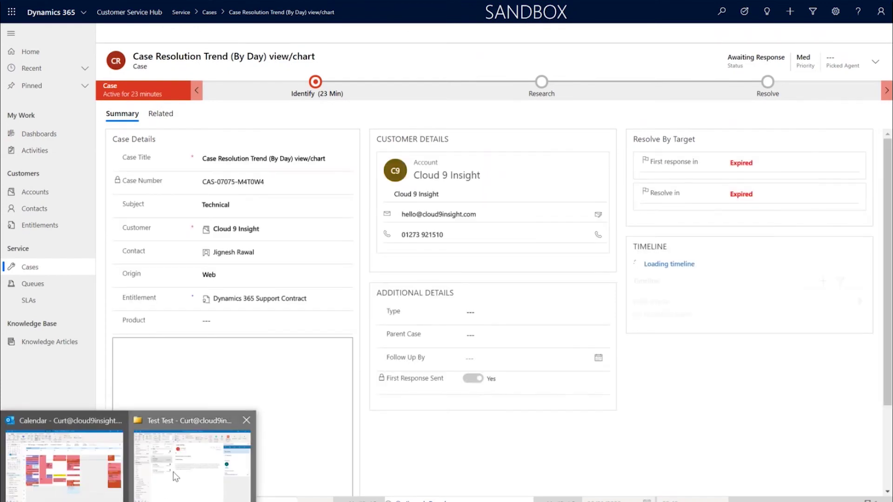
pyautogui.click(173, 472)
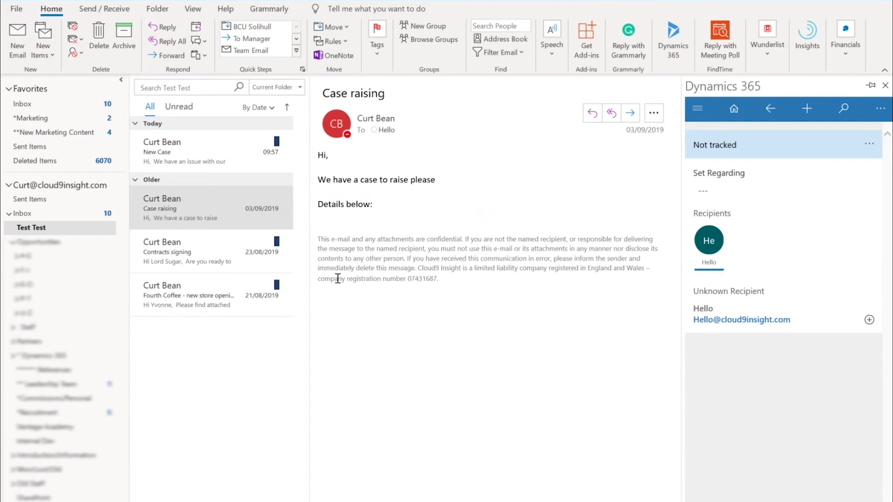
pyautogui.moveTo(753, 191)
pyautogui.click(869, 321)
pyautogui.click(768, 372)
# Show the Dynamics 365 tracking information for the New Case email and check its tracking options
pyautogui.click(222, 163)
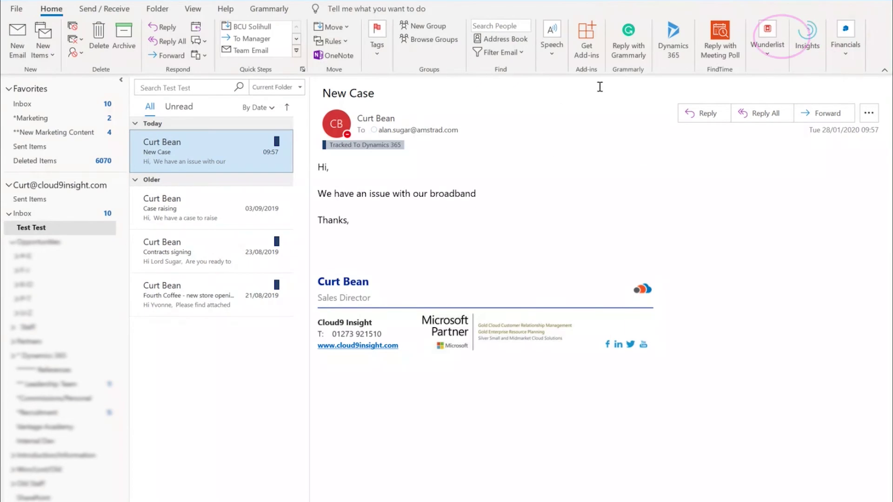
pyautogui.click(673, 40)
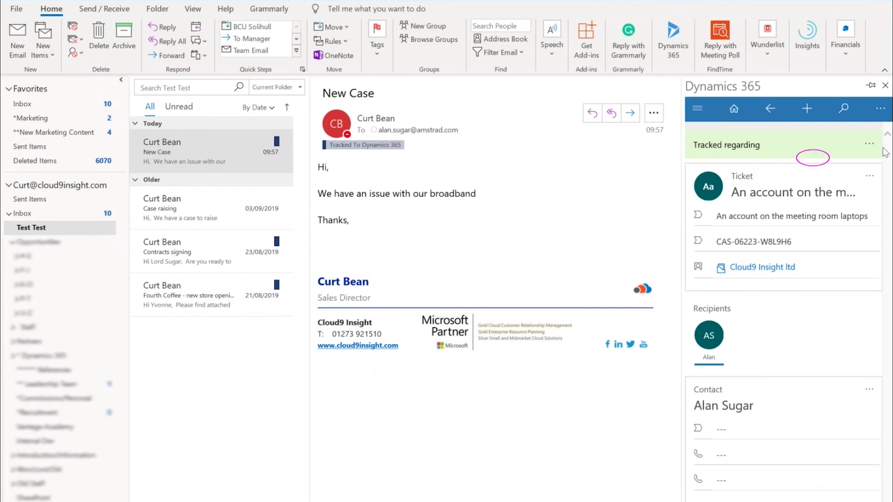
pyautogui.click(868, 143)
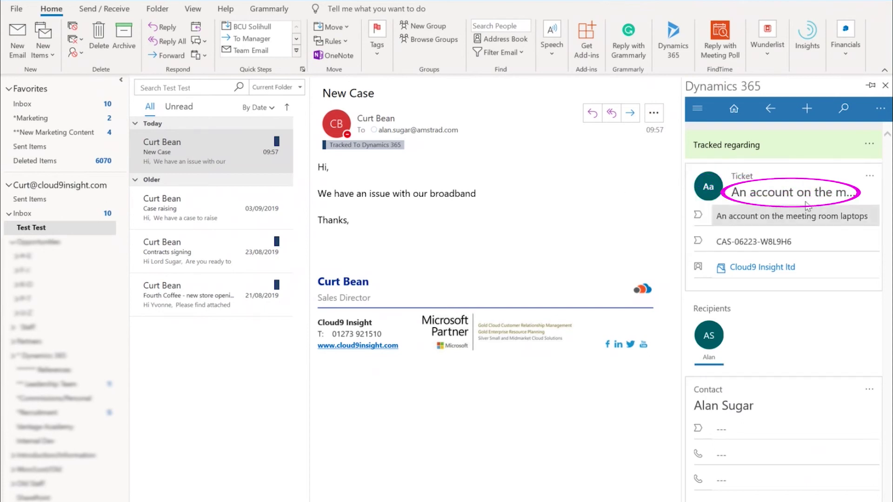
# Open the tracked ticket An account on the meeting room laptops, review its fields, and bring up the Dynamics 365 site navigation
pyautogui.click(755, 200)
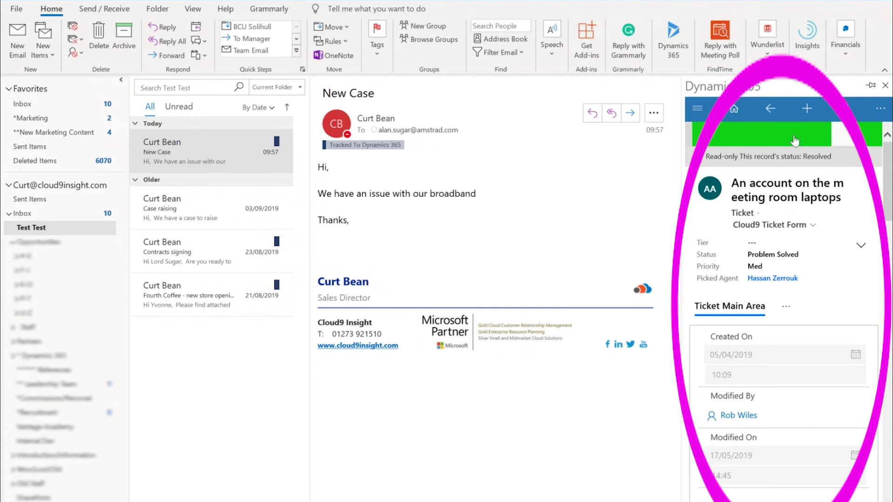
pyautogui.scroll(-4, 784, 281)
pyautogui.scroll(-3, 785, 284)
pyautogui.scroll(-2, 750, 315)
pyautogui.scroll(-1, 749, 315)
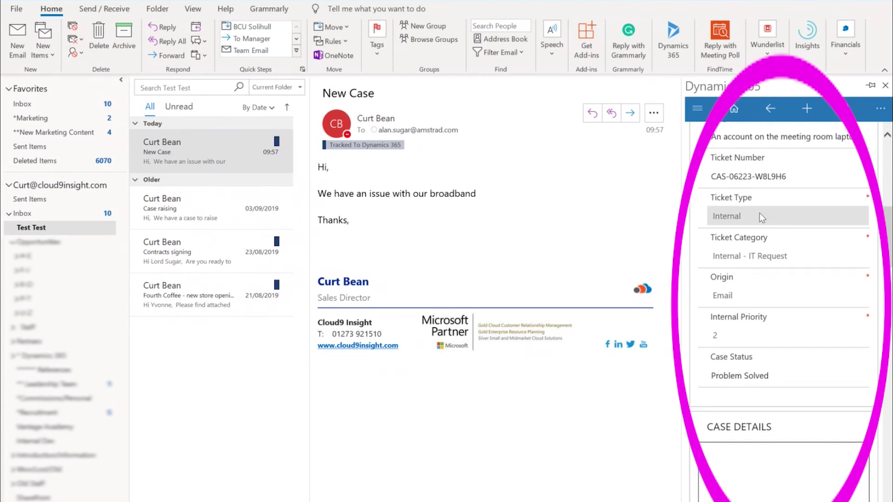
pyautogui.scroll(10, 760, 233)
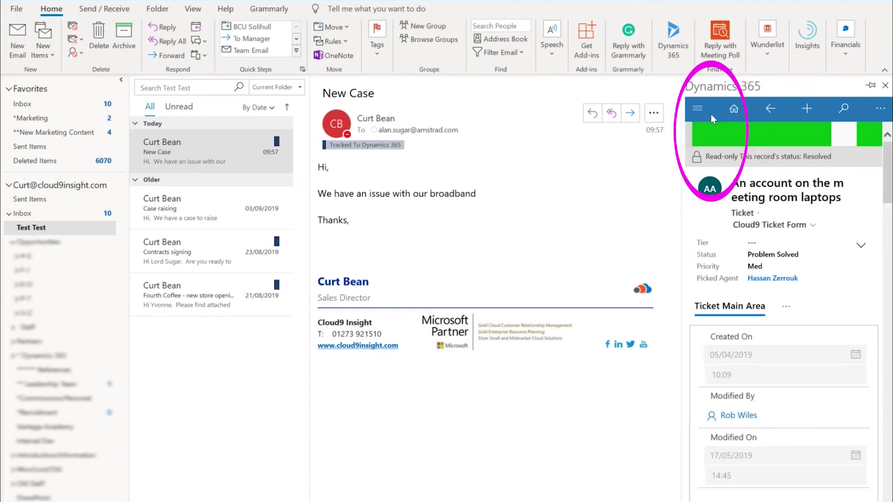
pyautogui.click(697, 114)
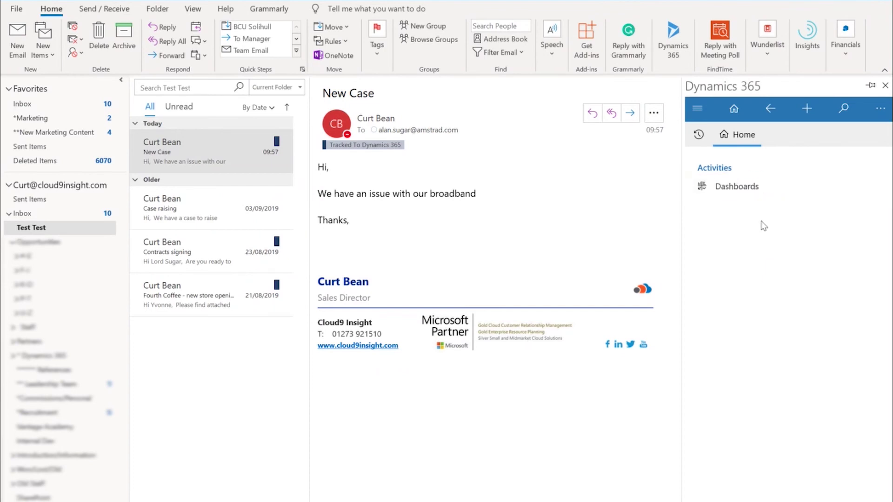
# Switch back to the case in Customer Service Hub and inspect the Identify, Research and Resolve stages of its process
pyautogui.hotkey('alt', 'Tab')
pyautogui.hotkey('alt', 'Tab')
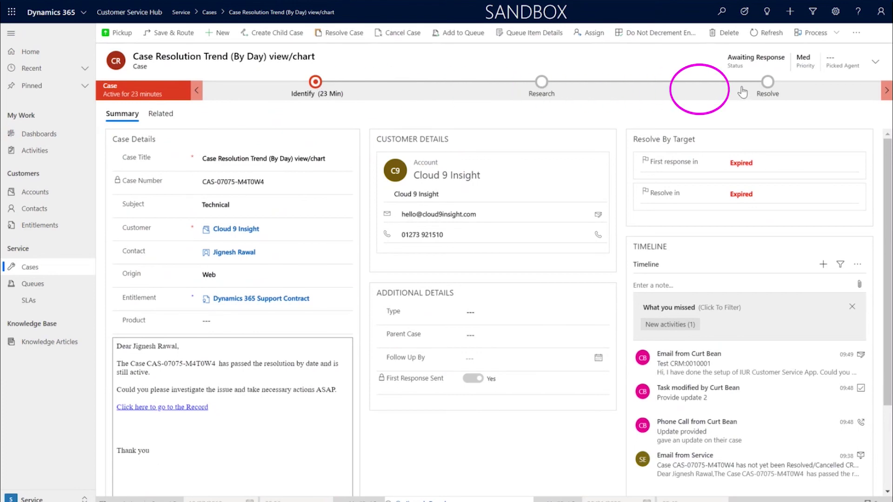
pyautogui.click(316, 83)
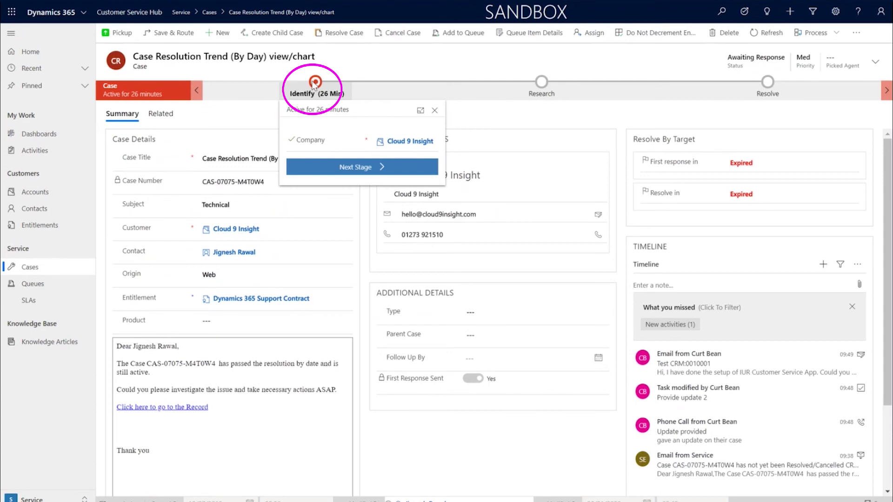
pyautogui.click(546, 82)
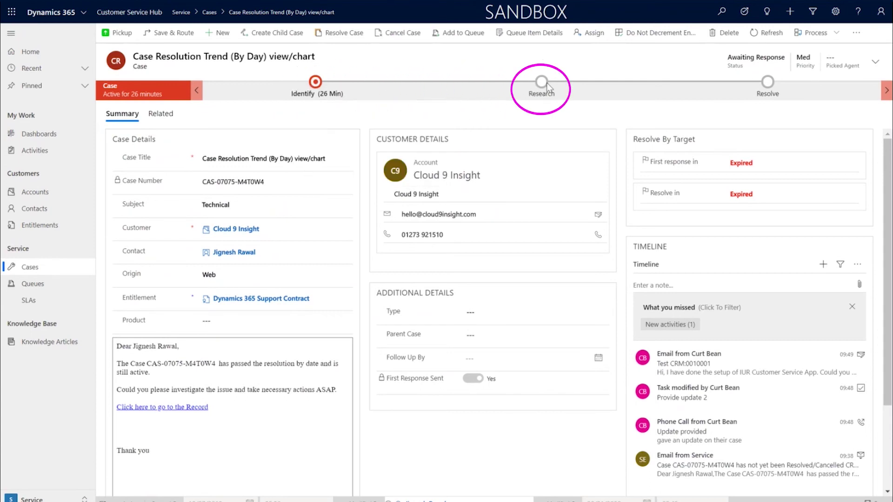
pyautogui.click(767, 83)
pyautogui.click(769, 82)
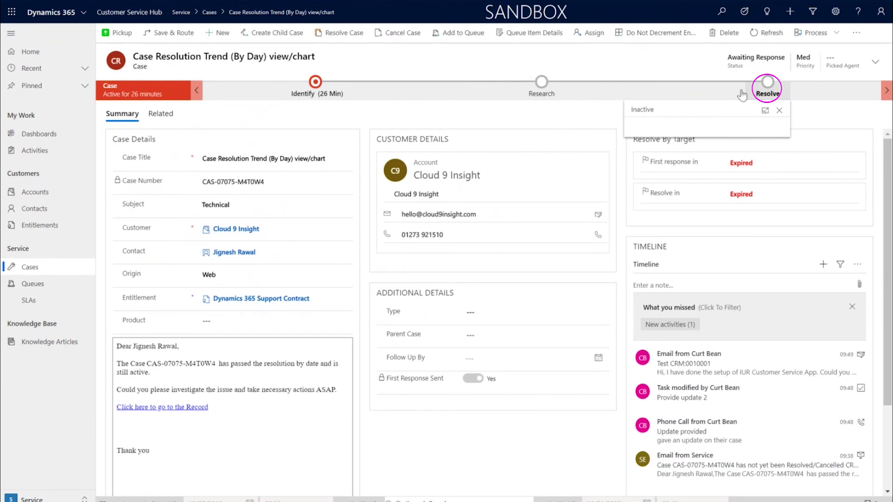
pyautogui.click(613, 64)
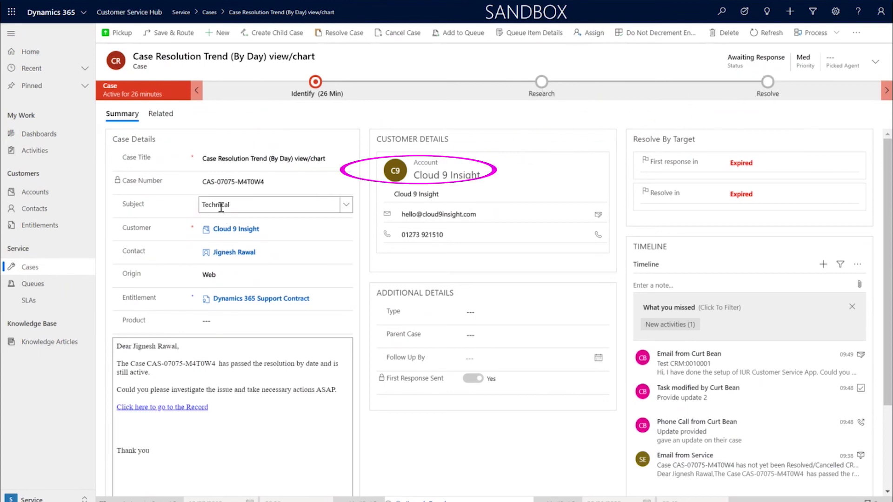
# Look through the case's available Subject choices, its First response in target and its related-record options without changing them
pyautogui.click(344, 207)
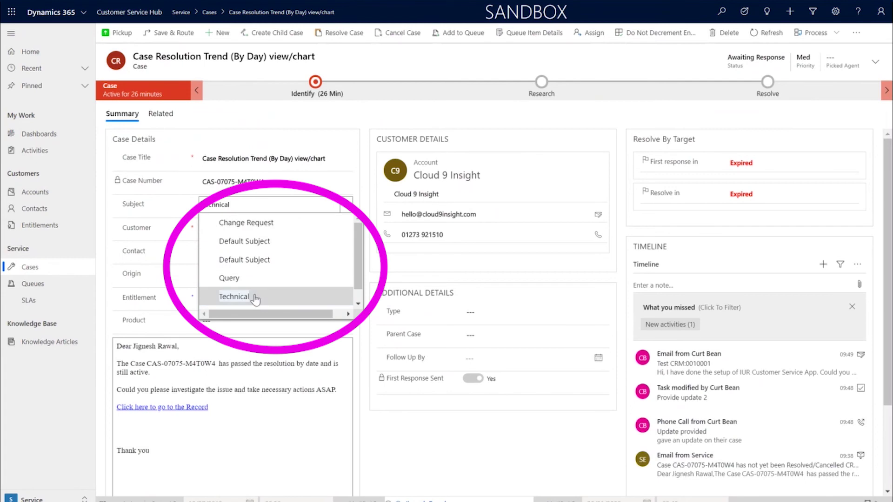
pyautogui.click(366, 125)
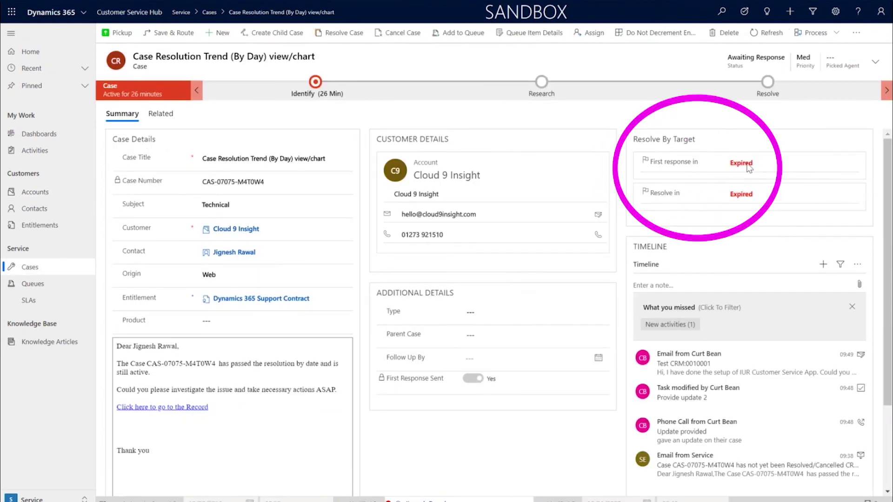
pyautogui.moveTo(748, 167)
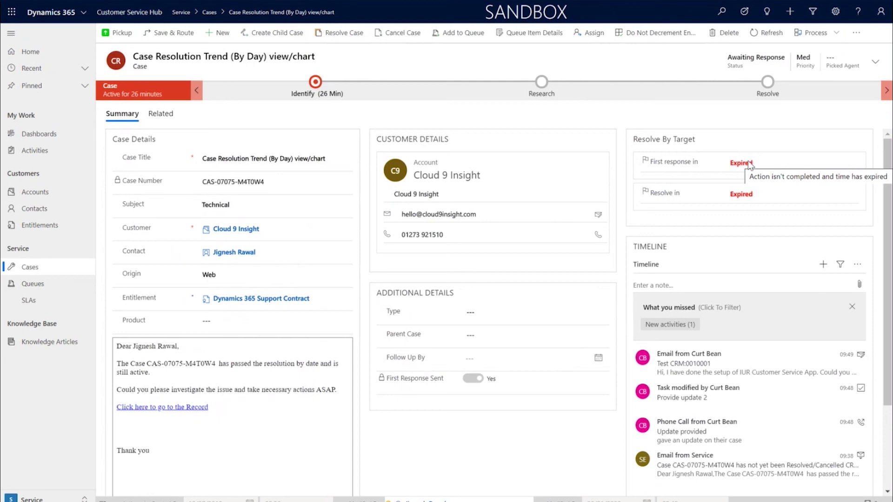
pyautogui.click(158, 116)
pyautogui.click(192, 110)
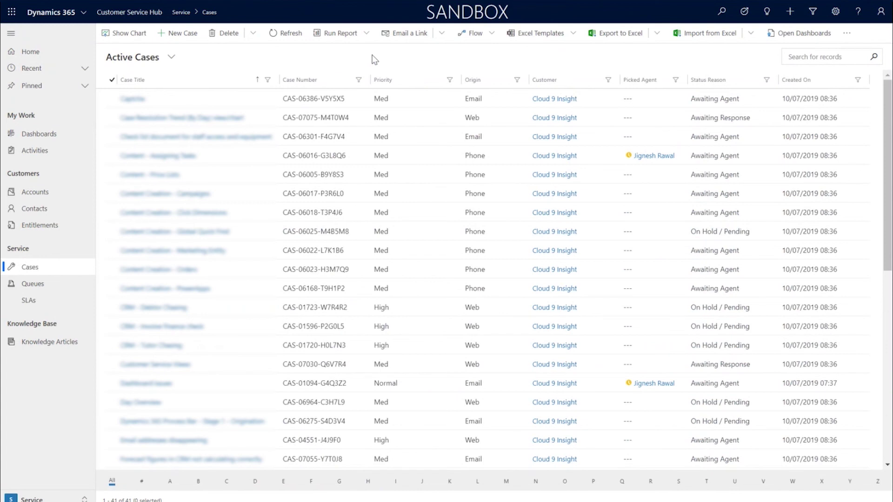
# Select all cases in the Active Cases list to see the bulk commands, and clear the selection
pyautogui.click(112, 80)
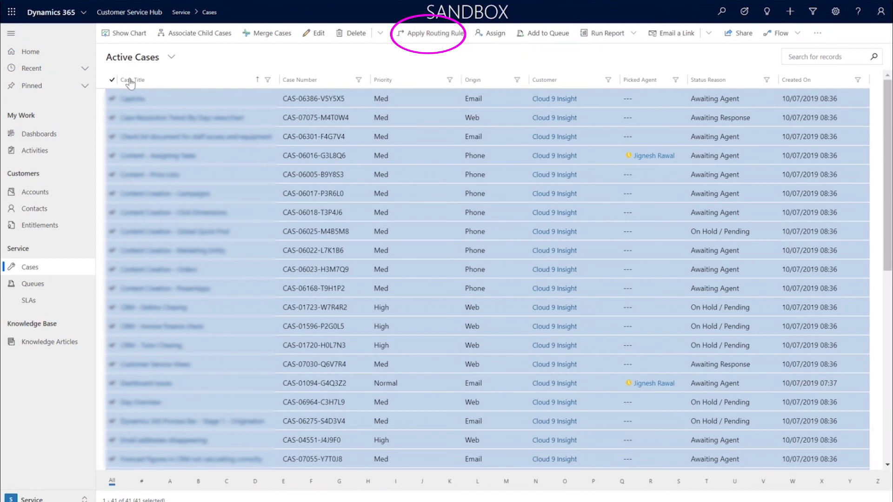
pyautogui.click(112, 81)
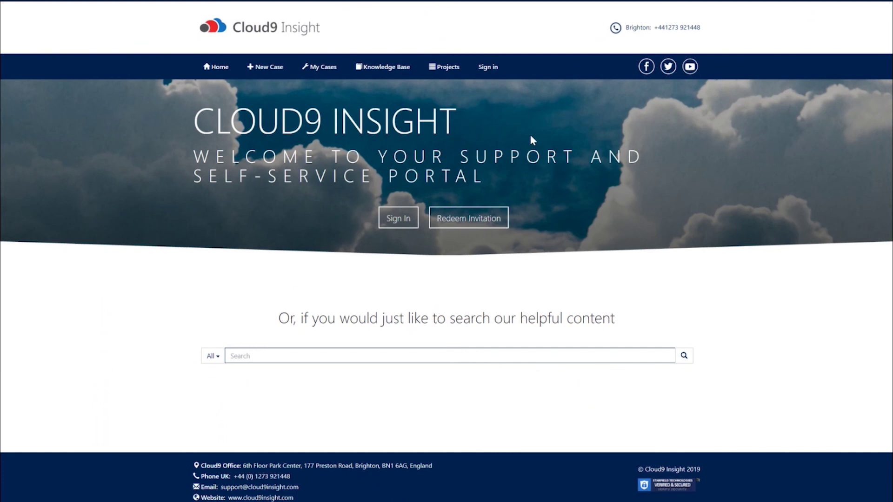
# Sign in to the Cloud9 Insight support and self-service portal with the prefilled customer credentials
pyautogui.click(395, 219)
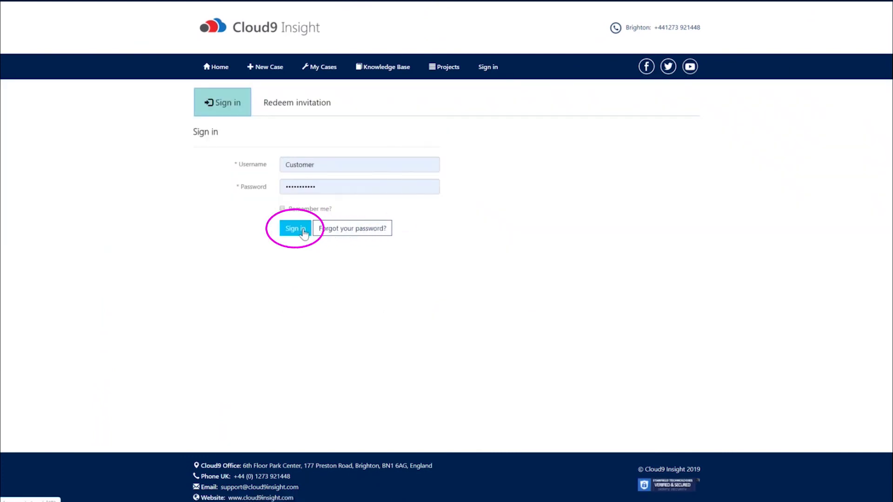
pyautogui.click(303, 230)
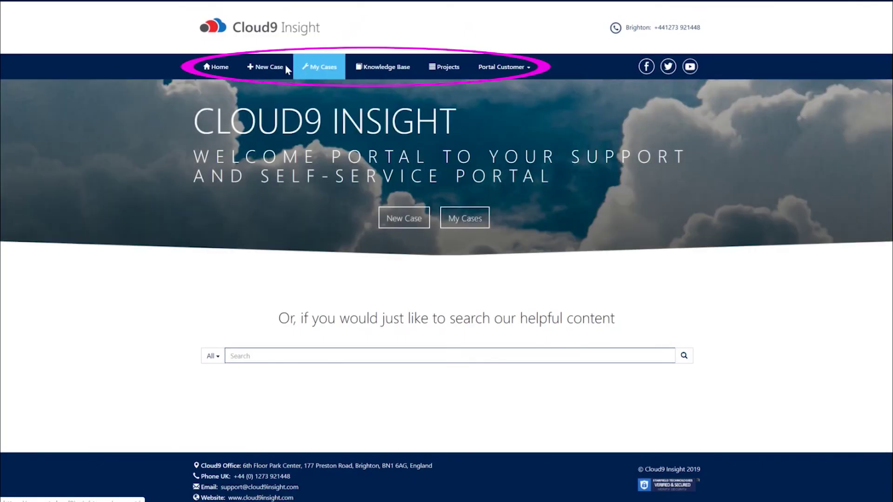
# Tour the portal's New Case, My Cases and Knowledge Base areas
pyautogui.click(279, 73)
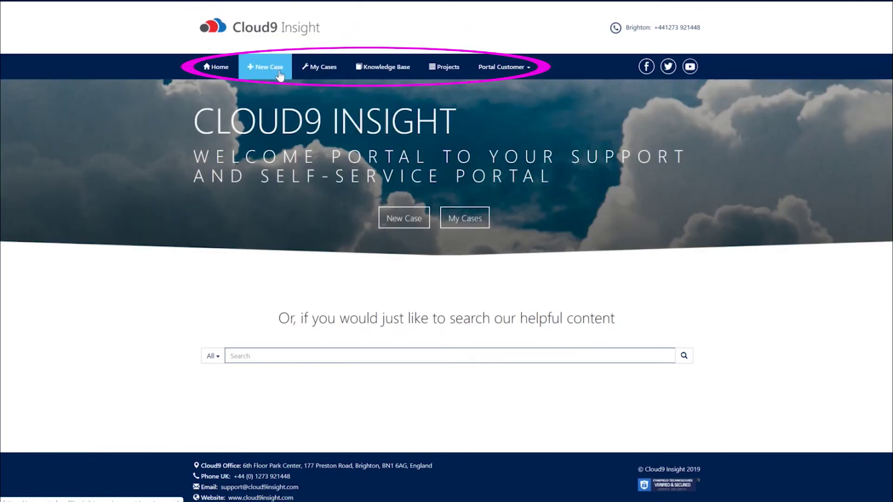
pyautogui.click(316, 74)
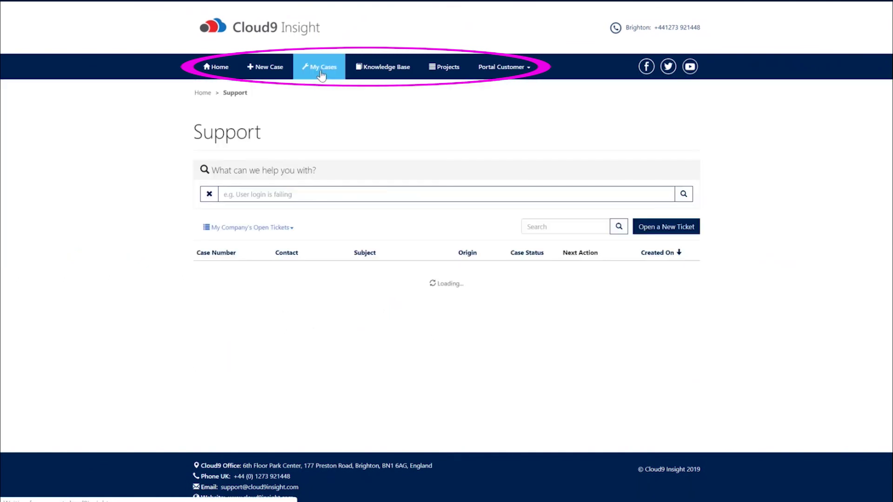
pyautogui.click(382, 73)
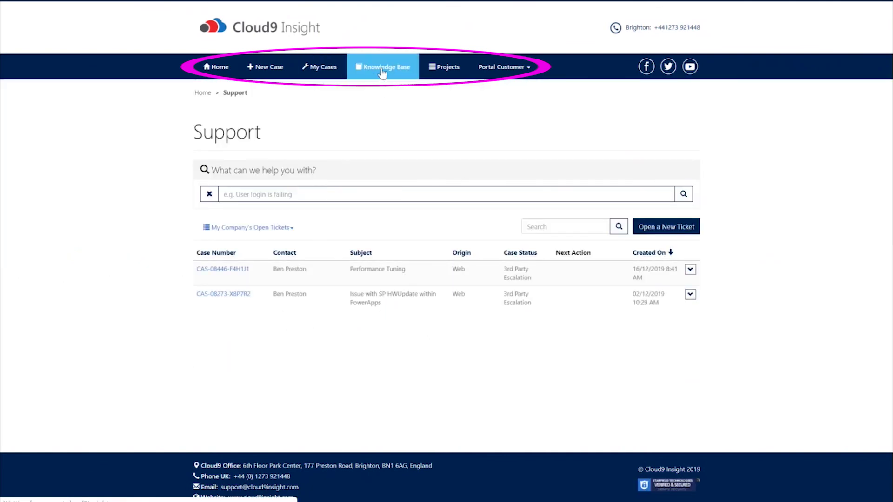